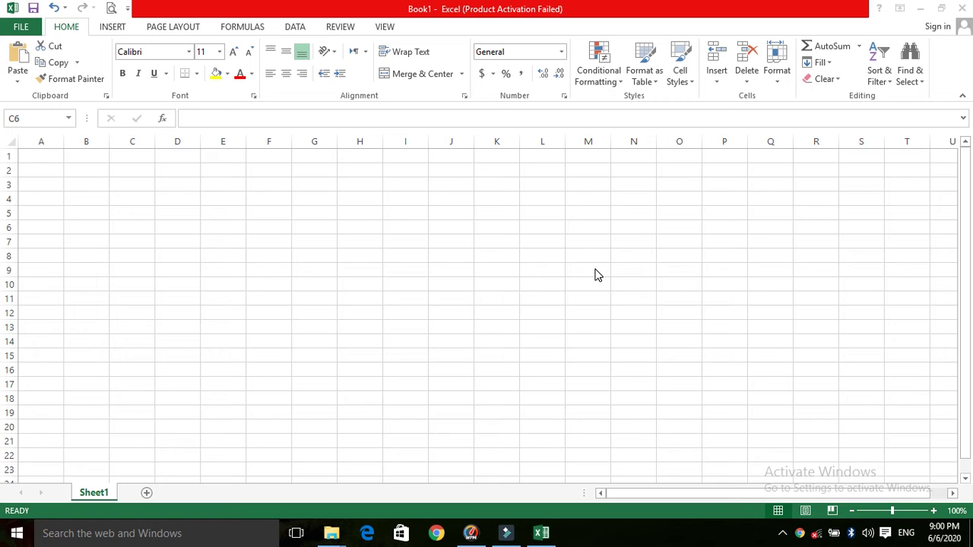
# Enter sdf in cell C6, dsfd in D6 and sdsd in E6.
pyautogui.click(122, 245)
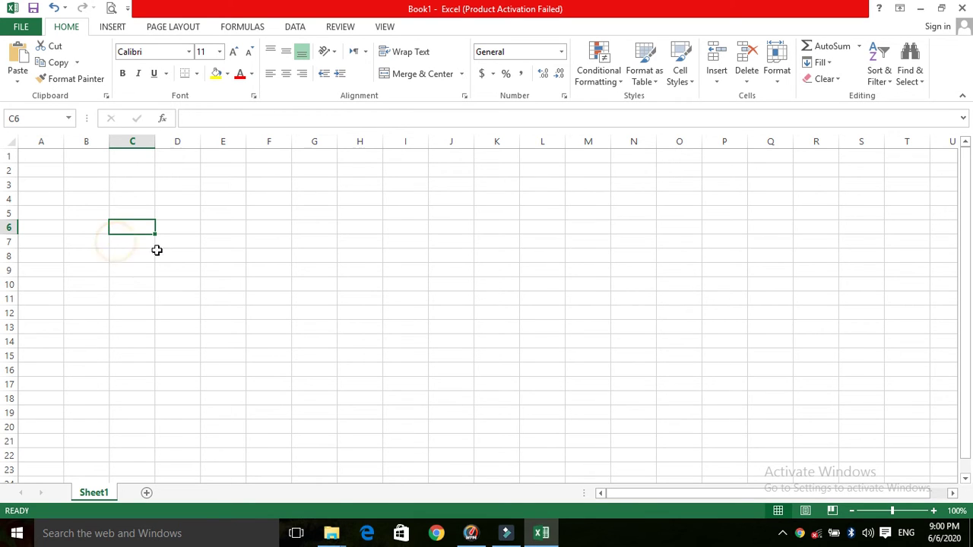
pyautogui.write('sdf')
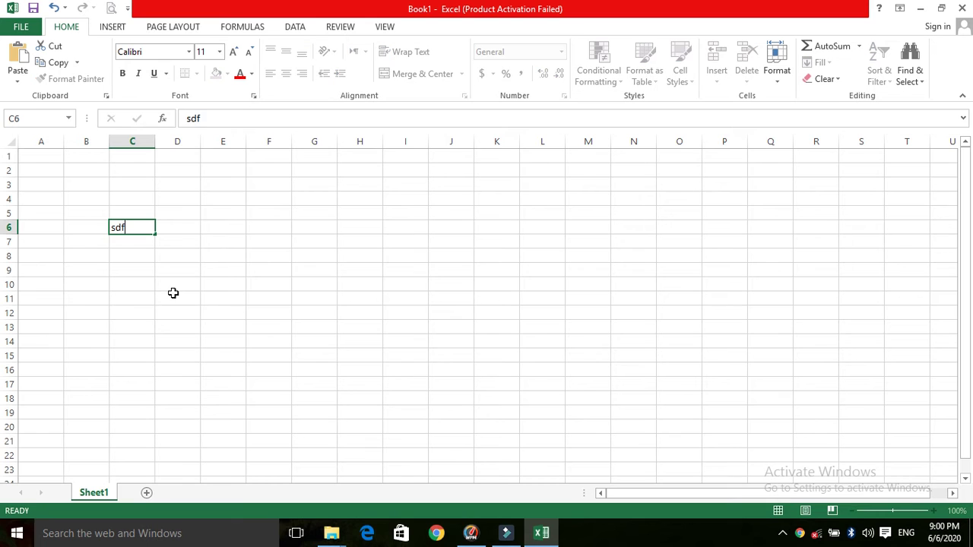
pyautogui.press('Tab')
pyautogui.press('Tab')
pyautogui.press('Left')
pyautogui.press('Right')
pyautogui.write('q')
pyautogui.press('Left')
pyautogui.press('Right')
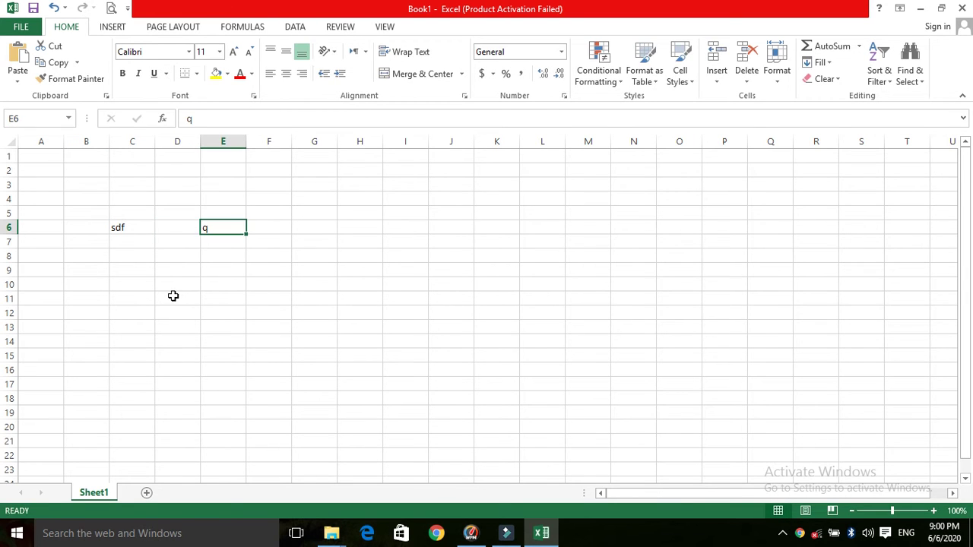
pyautogui.write('sdsd')
pyautogui.press('Left')
pyautogui.write('dsfd')
pyautogui.press('Left')
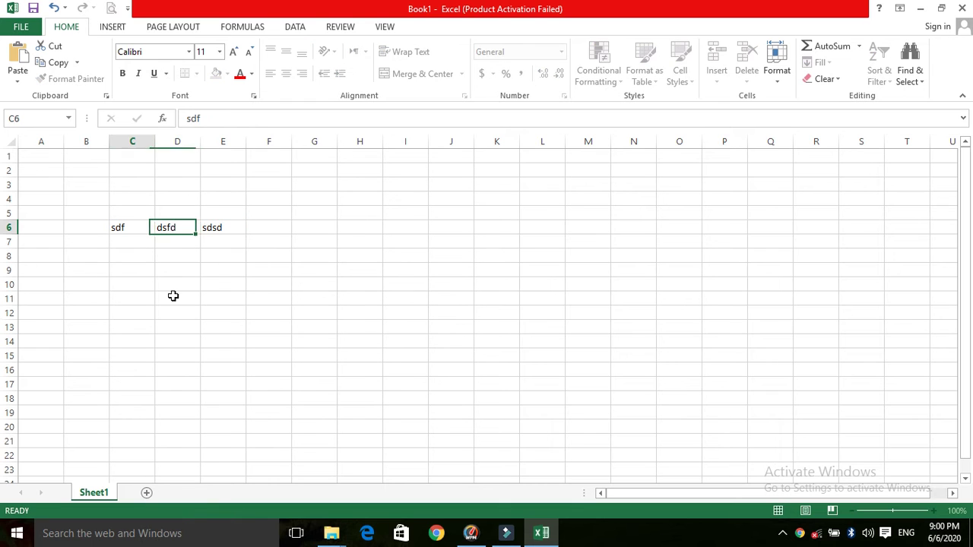
# Fill C7 with ds, C8 and D8 with dsfd, and E8 and E7 with dsfds.
pyautogui.press('Down')
pyautogui.write('ds')
pyautogui.press('Down')
pyautogui.write('dsfd')
pyautogui.press('Right')
pyautogui.write('ds')
pyautogui.press('Right')
pyautogui.write('dsfds')
pyautogui.press('Up')
pyautogui.write('ds')
pyautogui.hotkey('ctrl', 'Return')
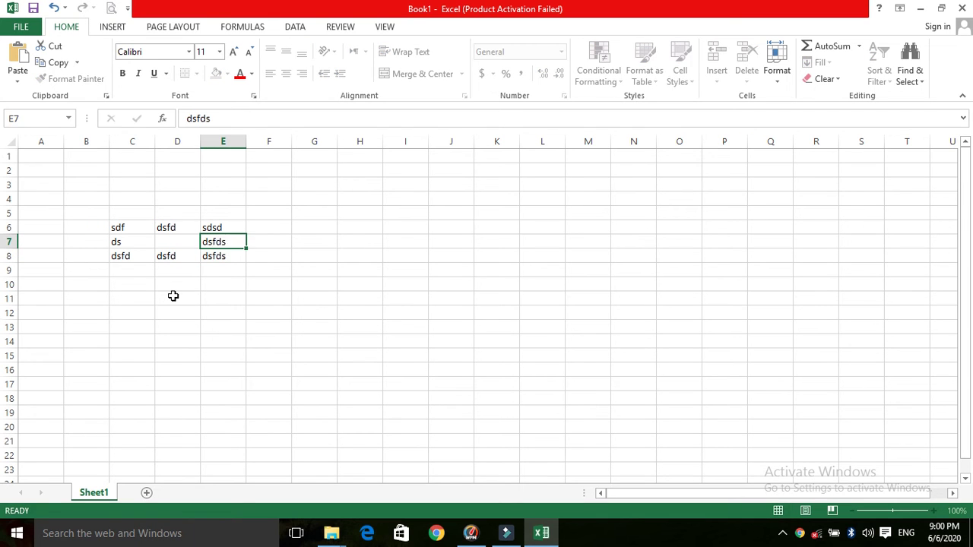
# Enter dsfds in cells E9 and E10.
pyautogui.press('Down')
pyautogui.press('Down')
pyautogui.write('dsfds')
pyautogui.press('Down')
pyautogui.write('dsfds')
pyautogui.hotkey('ctrl', 'Return')
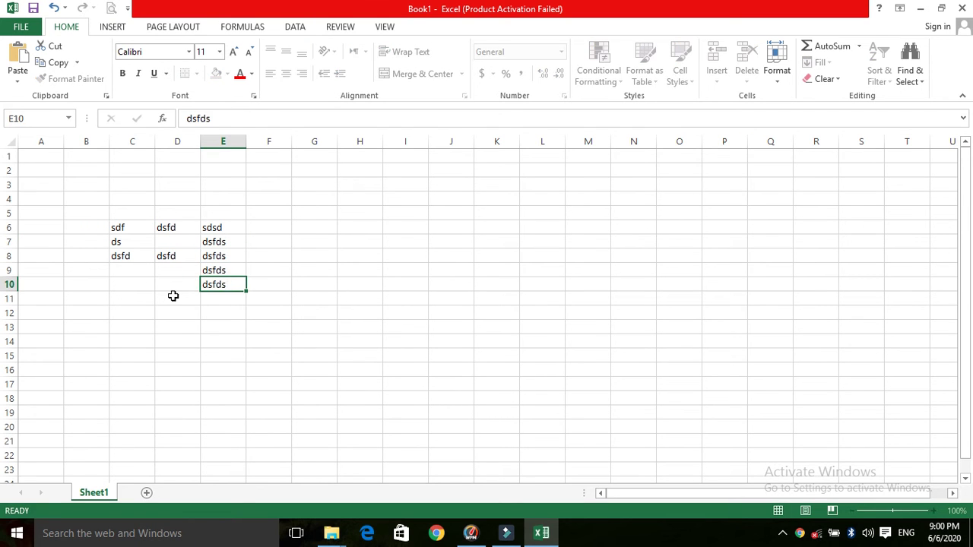
# Fill the rest of row 10 with re in D10, fdg in C10 and df in B10.
pyautogui.click(173, 295)
pyautogui.write('re')
pyautogui.hotkey('ctrl', 'Return')
pyautogui.press('Left')
pyautogui.write('fdg')
pyautogui.press('Left')
pyautogui.write('df')
# Enter fd in cells B9, B8 and B7, and gg in B6.
pyautogui.press('Up')
pyautogui.write('fd')
pyautogui.press('Up')
pyautogui.write('fd')
pyautogui.press('Up')
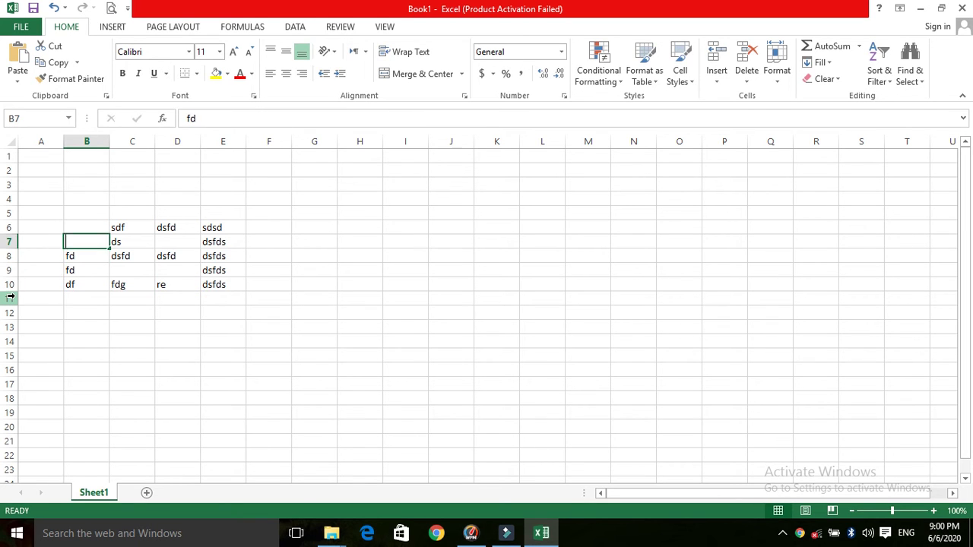
pyautogui.write('fd')
pyautogui.press('Up')
pyautogui.write('gg')
pyautogui.press('Right')
pyautogui.press('Down')
pyautogui.press('Down')
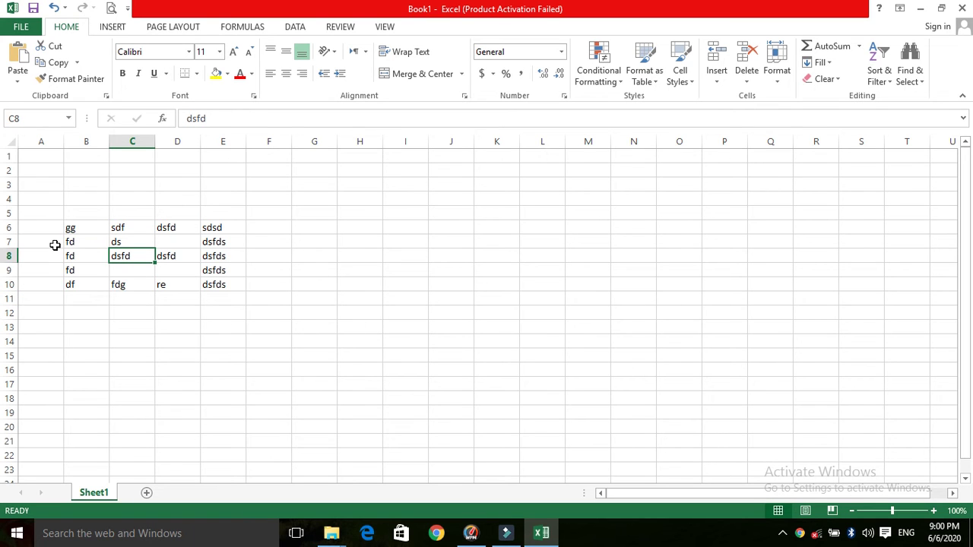
# Insert an entire sheet row at cell C7 and undo the insertion.
pyautogui.moveTo(143, 249); pyautogui.dragTo(137, 241)
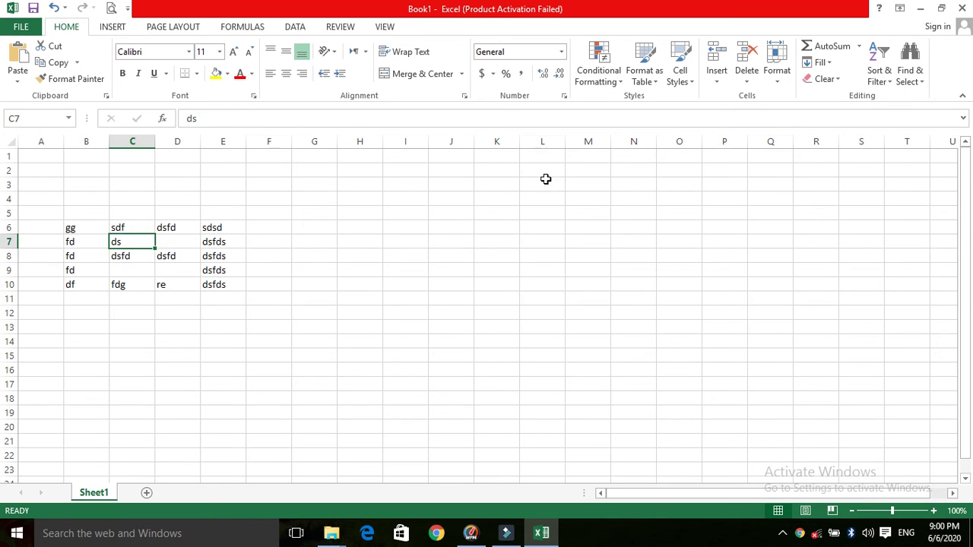
pyautogui.click(717, 85)
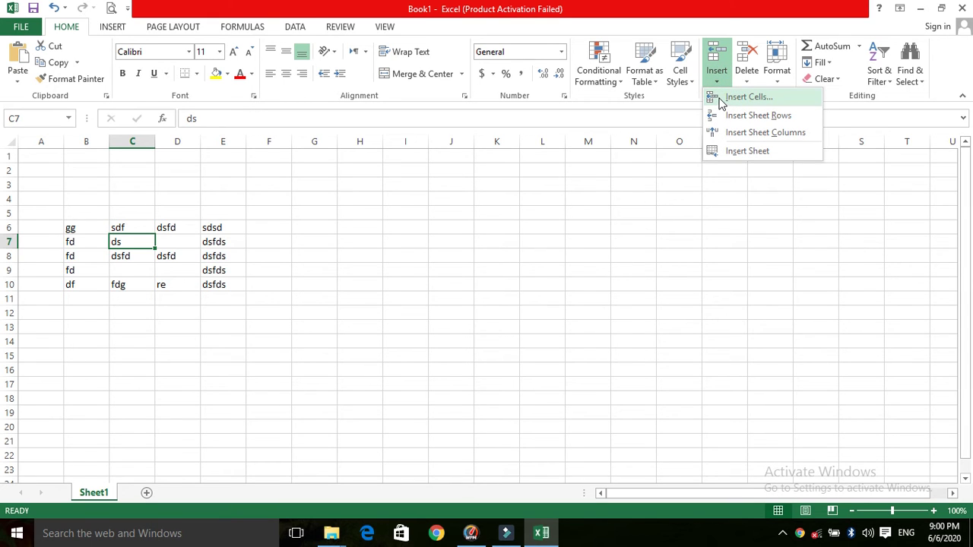
pyautogui.click(720, 99)
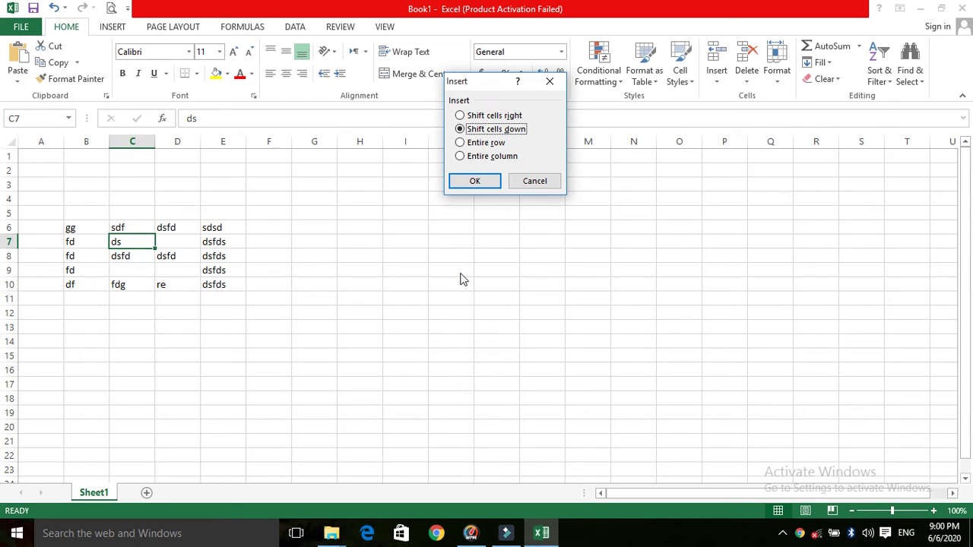
pyautogui.click(460, 274)
pyautogui.click(486, 143)
pyautogui.click(473, 180)
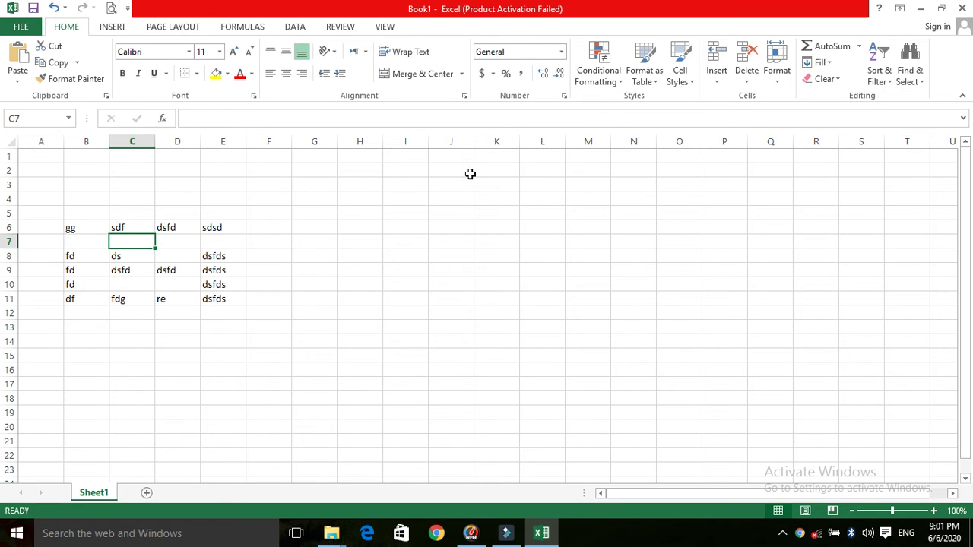
pyautogui.hotkey('ctrl', 'z')
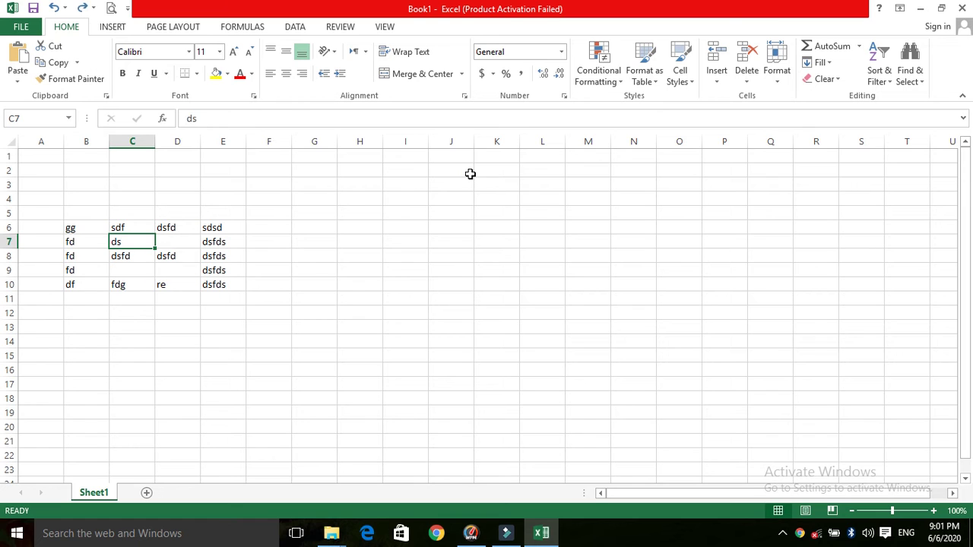
# Insert a blank cell at C7, shifting the existing cells right.
pyautogui.click(719, 83)
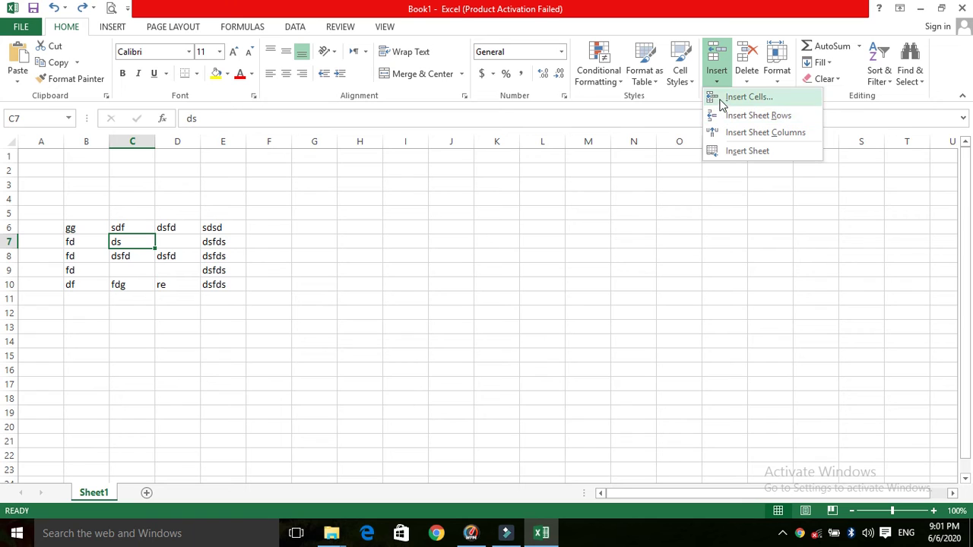
pyautogui.click(718, 97)
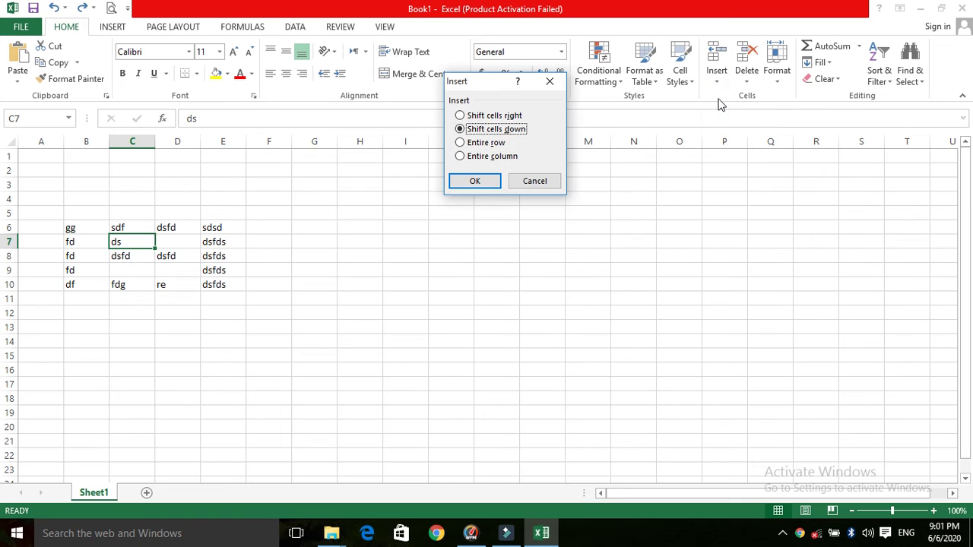
pyautogui.click(511, 117)
pyautogui.click(489, 180)
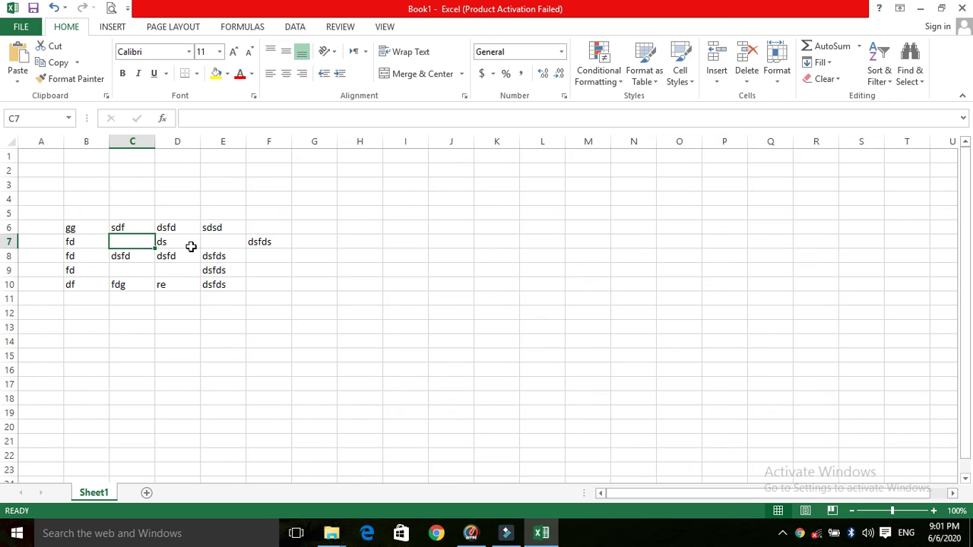
# Delete the blank cell C7, shifting the cells below it up.
pyautogui.click(747, 76)
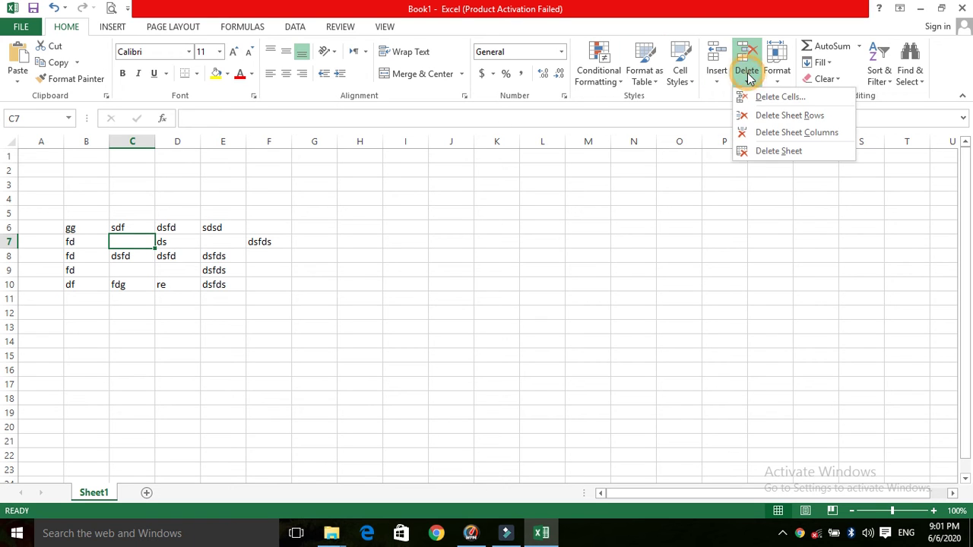
pyautogui.click(751, 97)
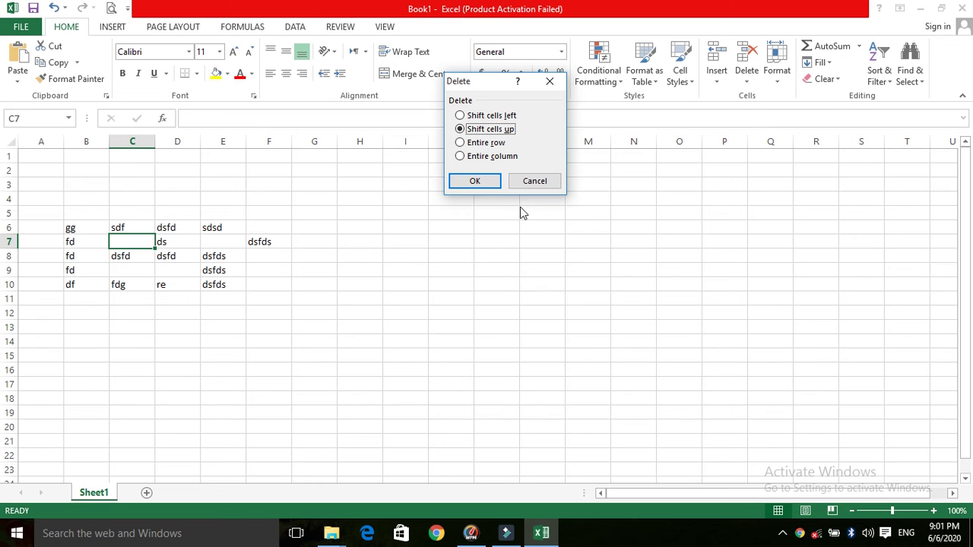
pyautogui.click(483, 182)
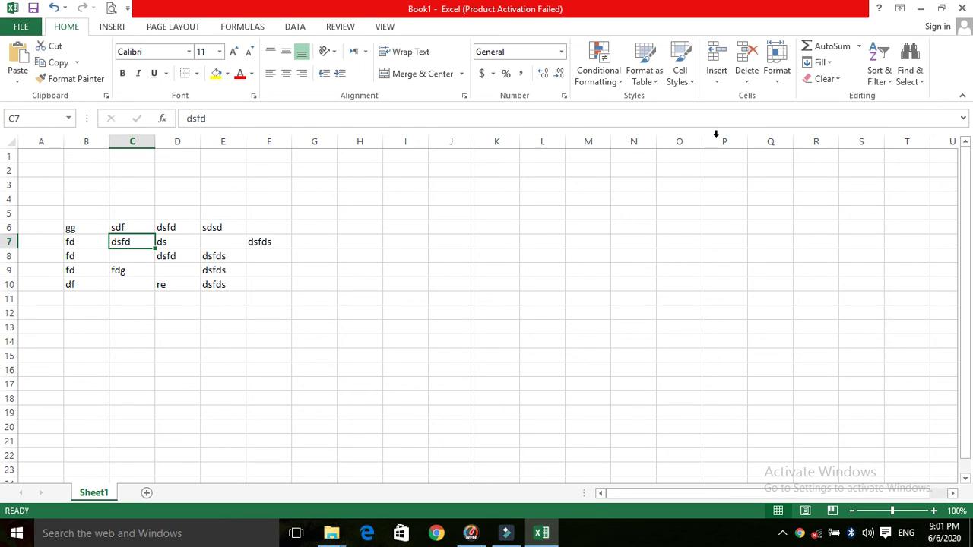
pyautogui.click(779, 85)
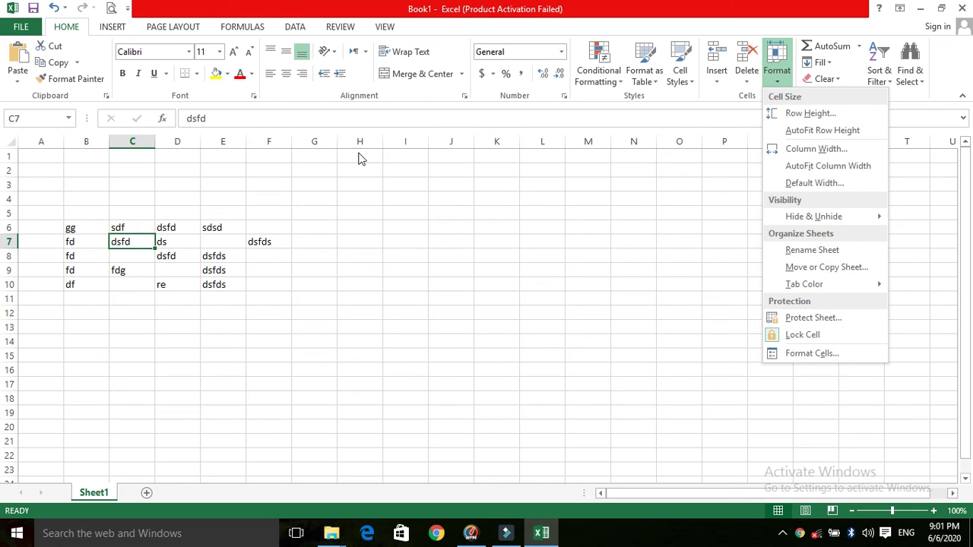
pyautogui.click(145, 256)
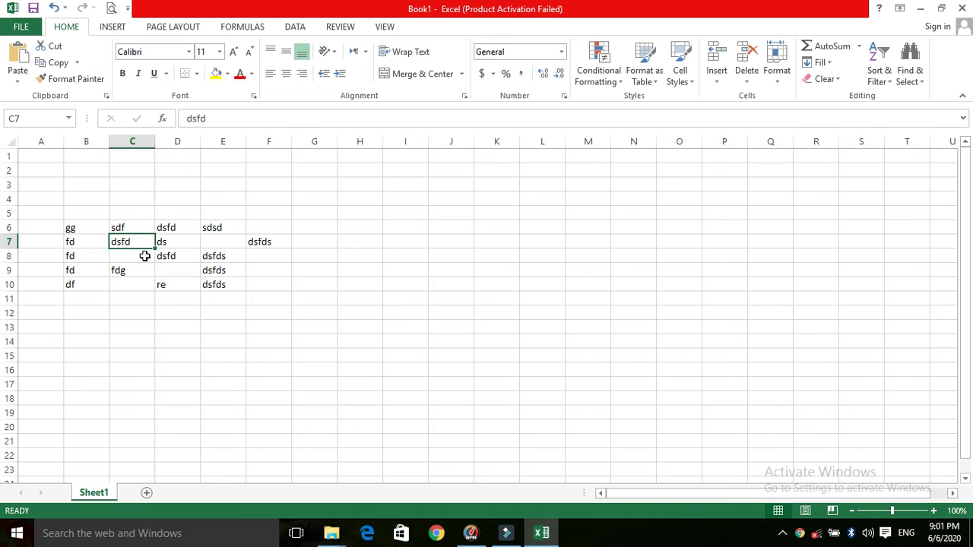
pyautogui.hotkey('ctrl', '-')
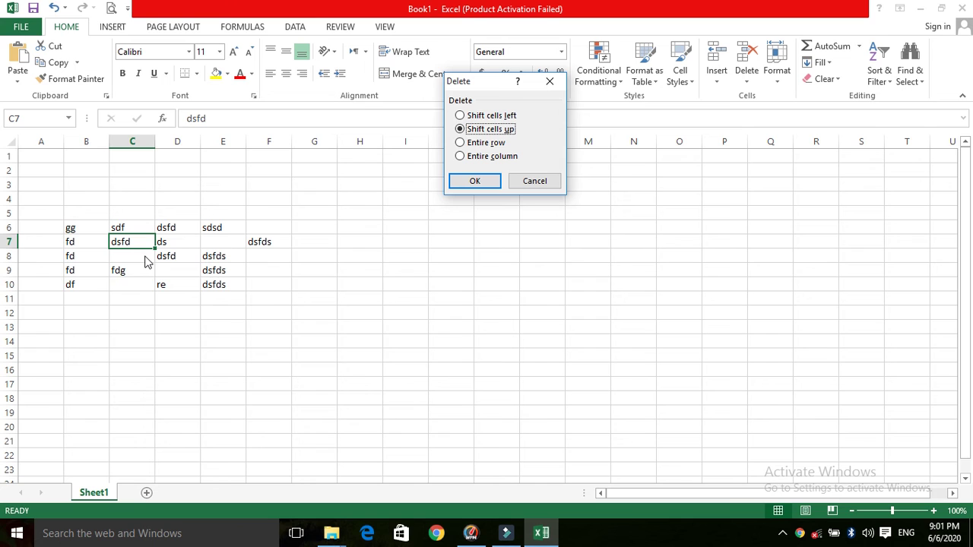
pyautogui.press('Escape')
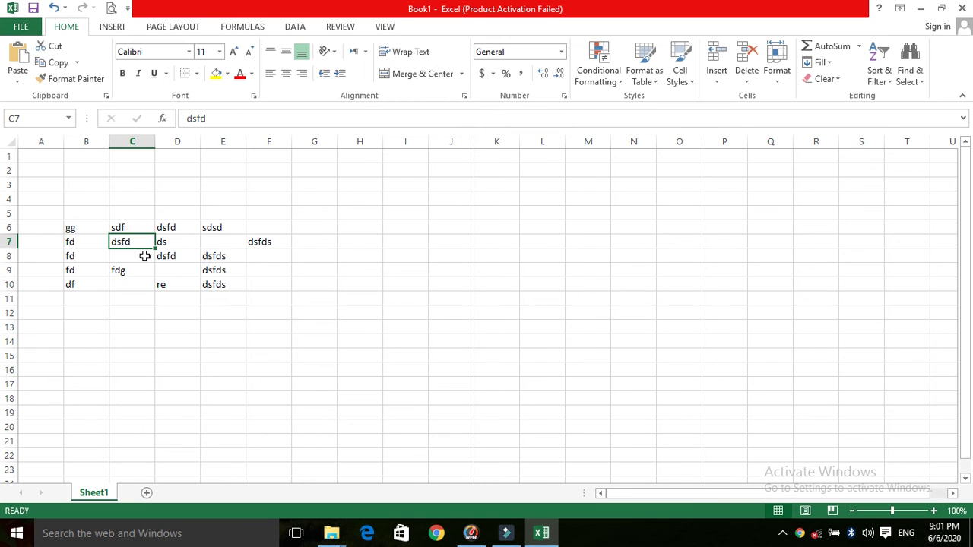
pyautogui.hotkey('ctrl', '+')
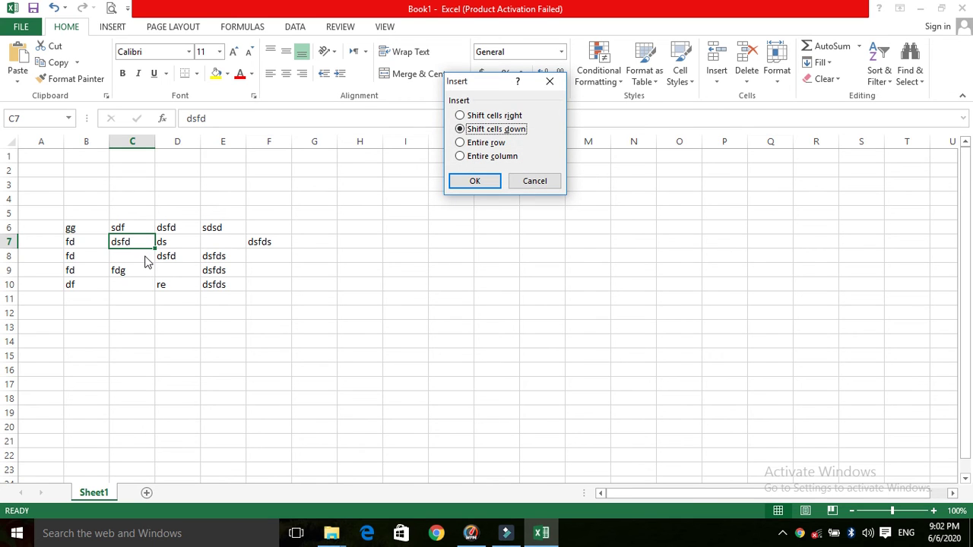
pyautogui.click(550, 184)
# Set the height of row 7 to 30.
pyautogui.click(778, 87)
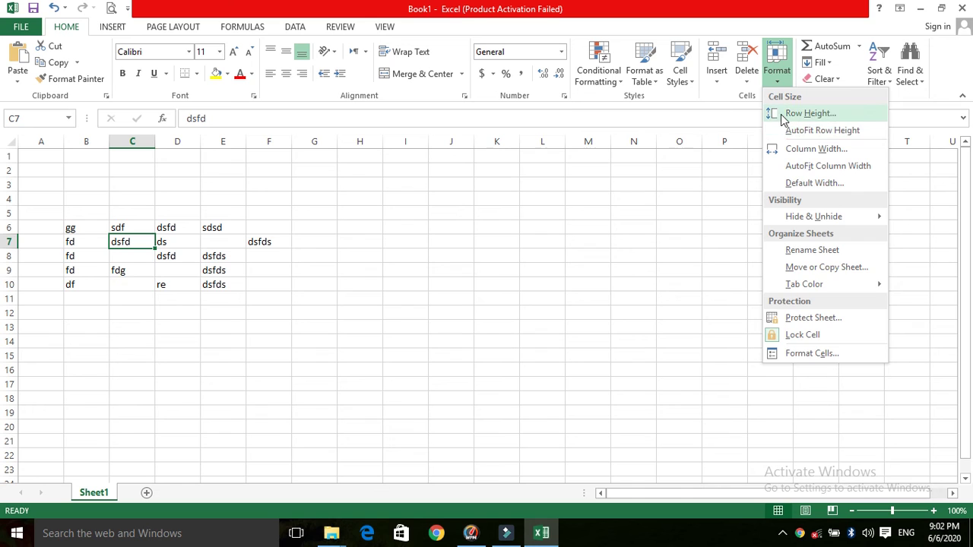
pyautogui.click(809, 113)
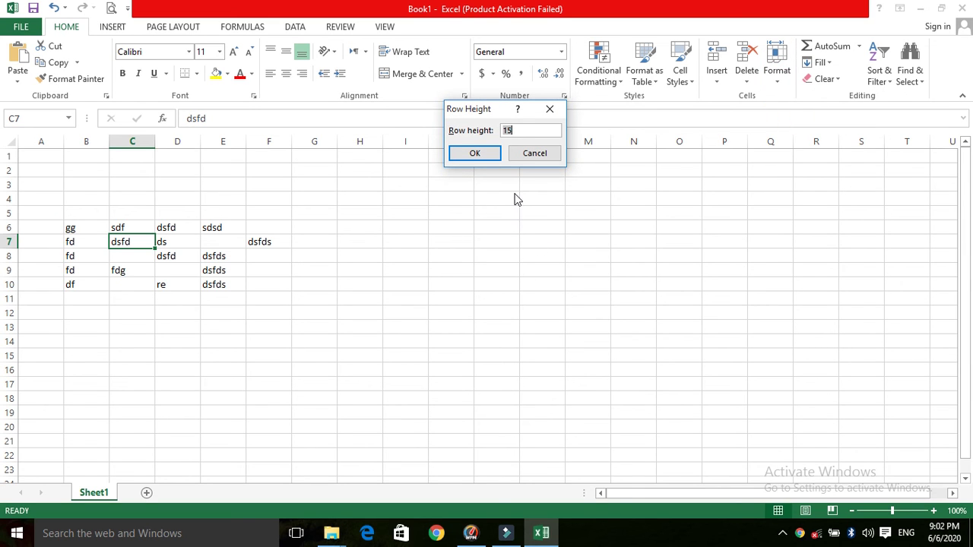
pyautogui.write('30')
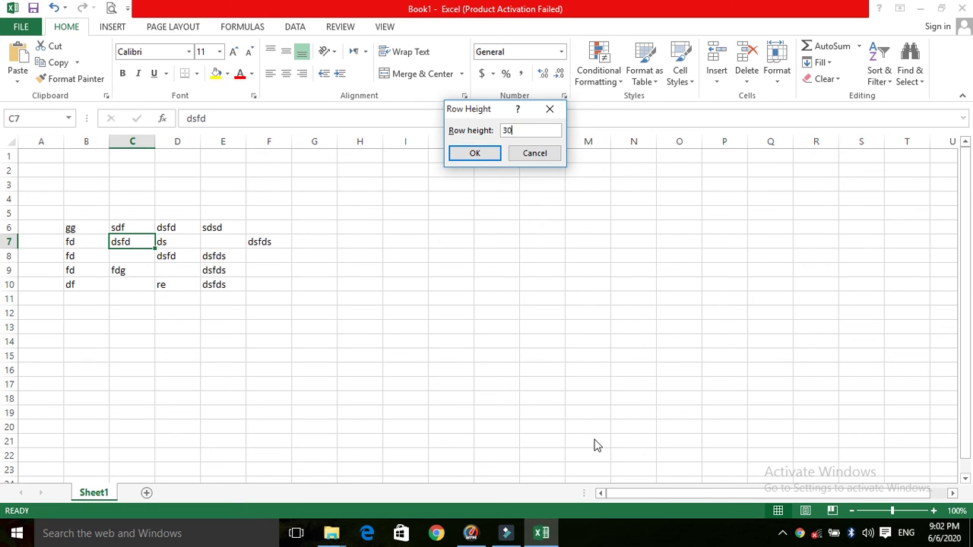
pyautogui.click(494, 153)
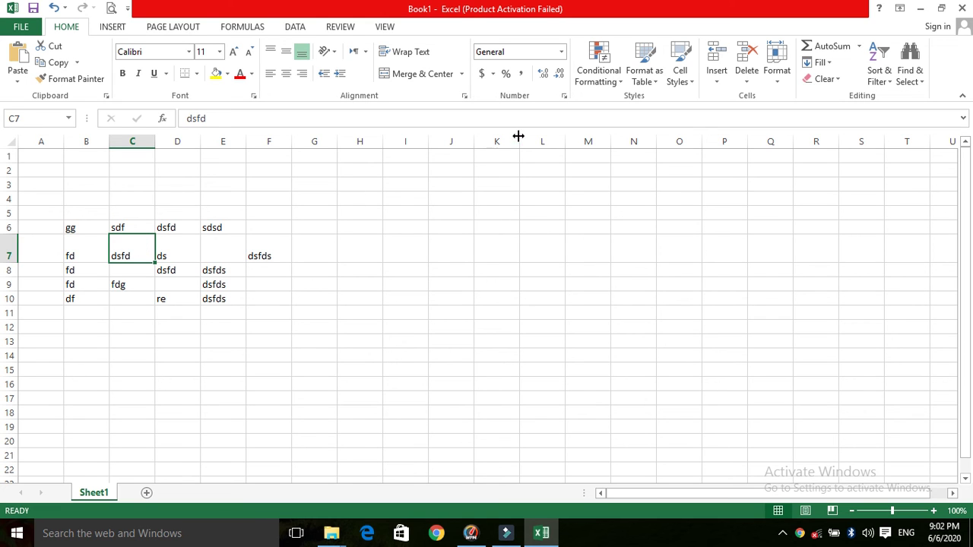
# Set the width of column C to 20, and autofit the column width to the content of C7.
pyautogui.click(783, 76)
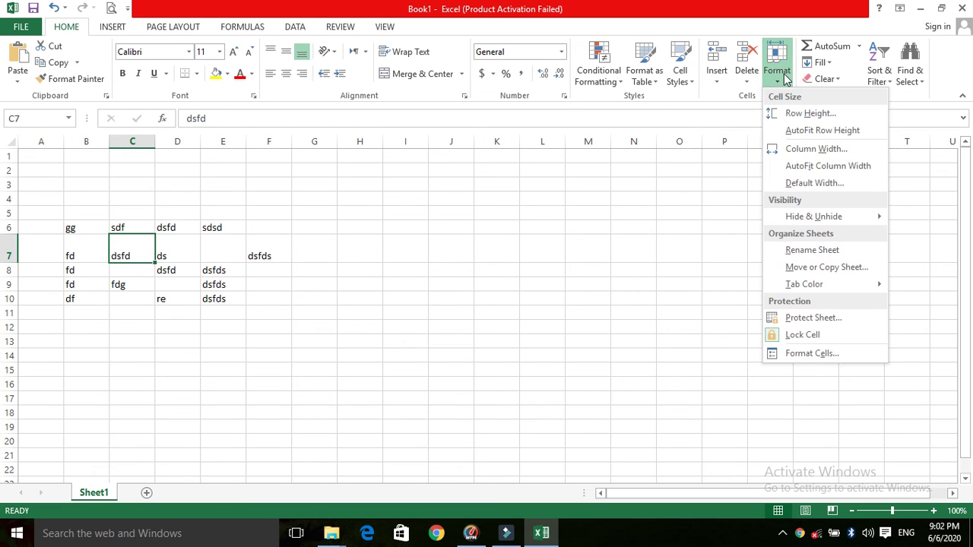
pyautogui.click(784, 149)
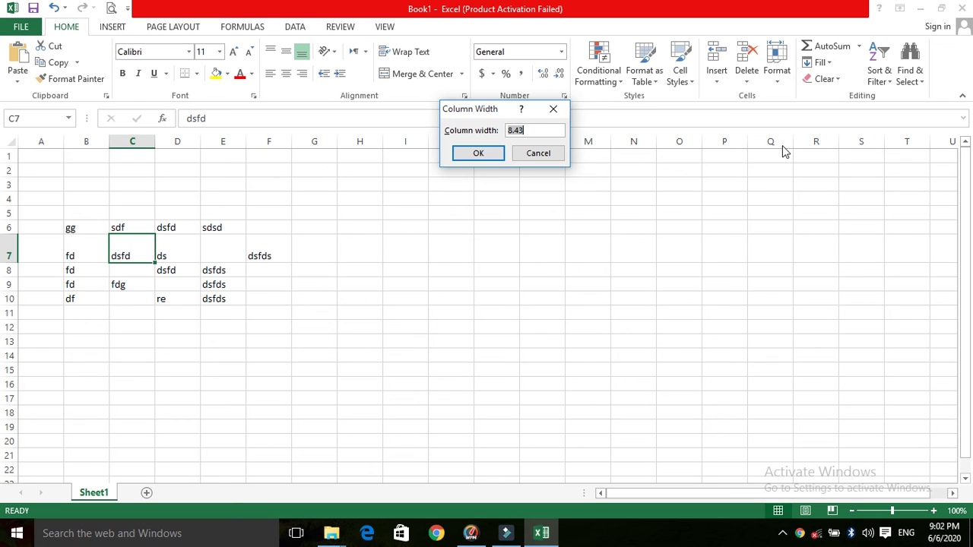
pyautogui.write('18')
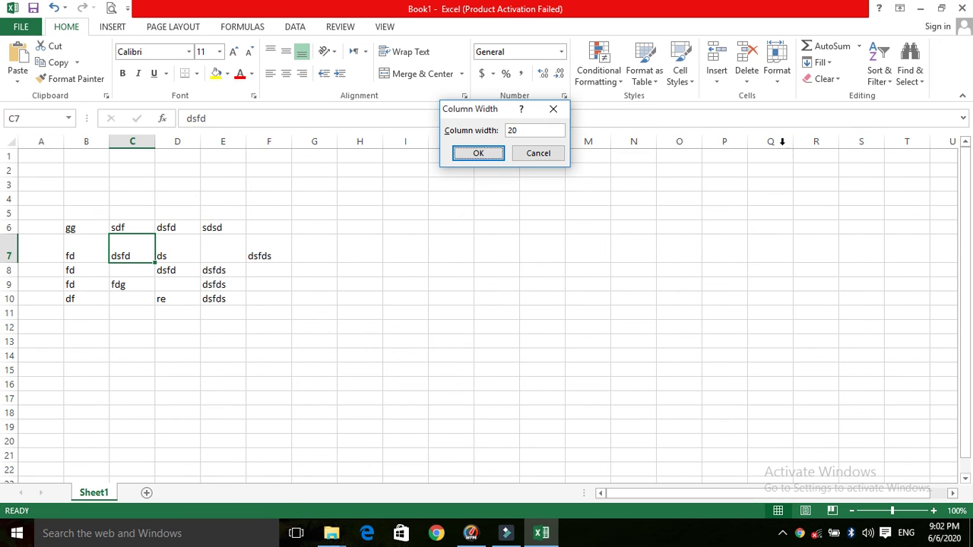
pyautogui.press('Return')
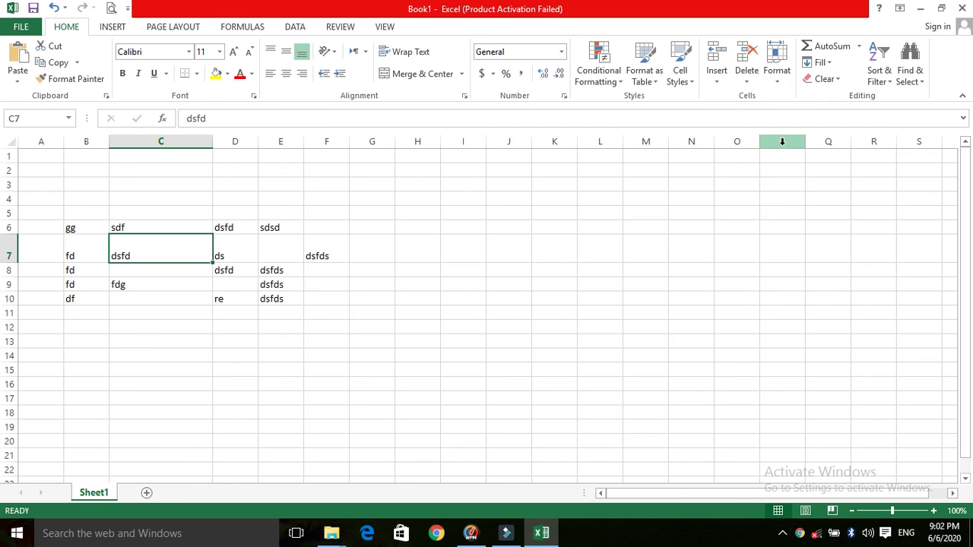
pyautogui.click(784, 80)
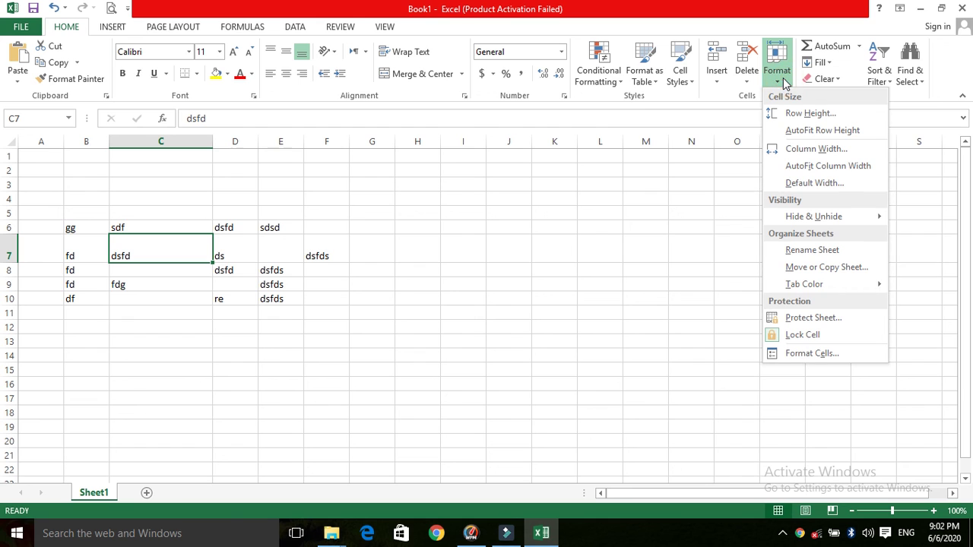
pyautogui.click(794, 169)
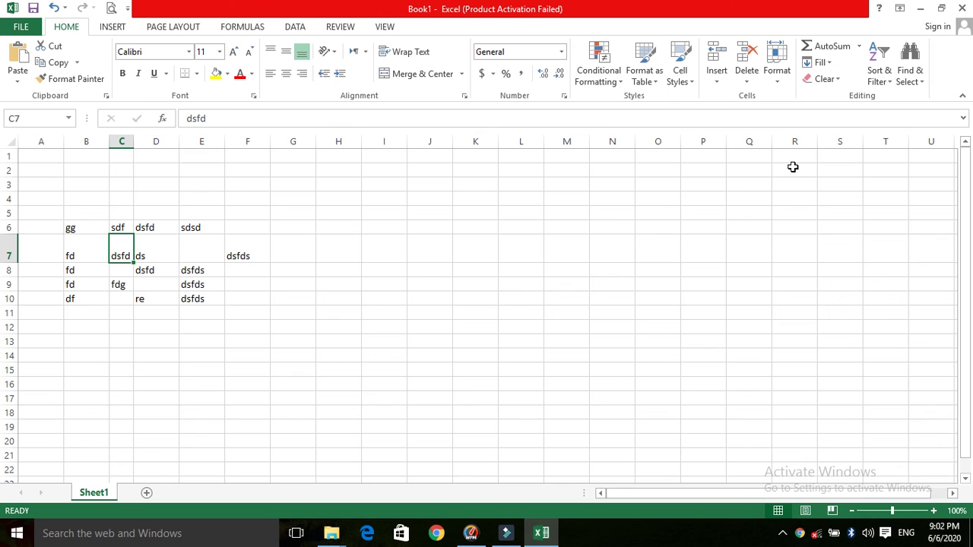
pyautogui.click(778, 76)
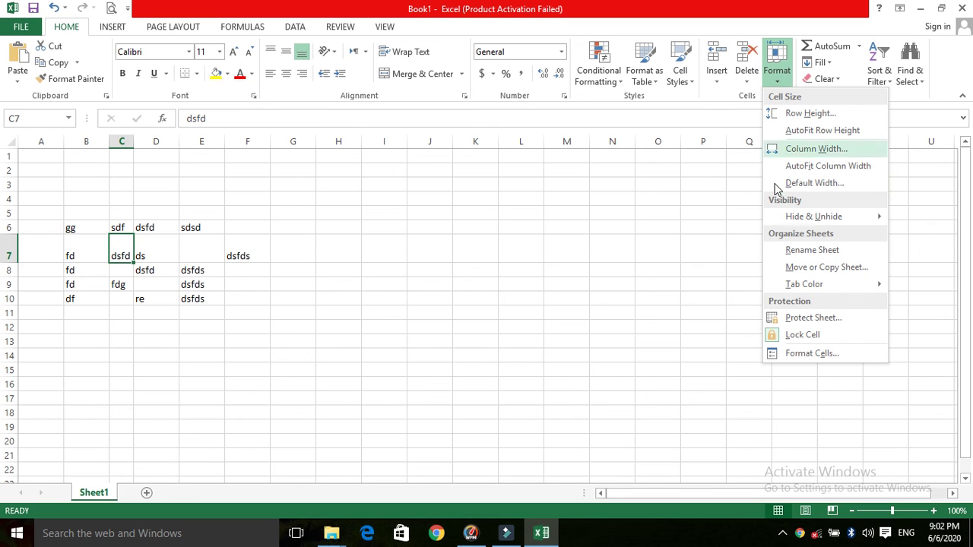
pyautogui.click(832, 276)
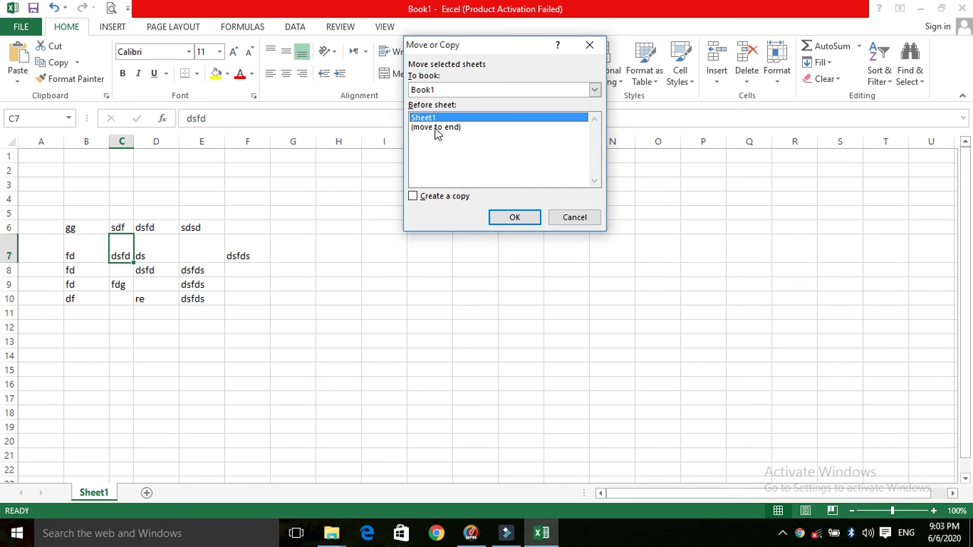
pyautogui.click(593, 220)
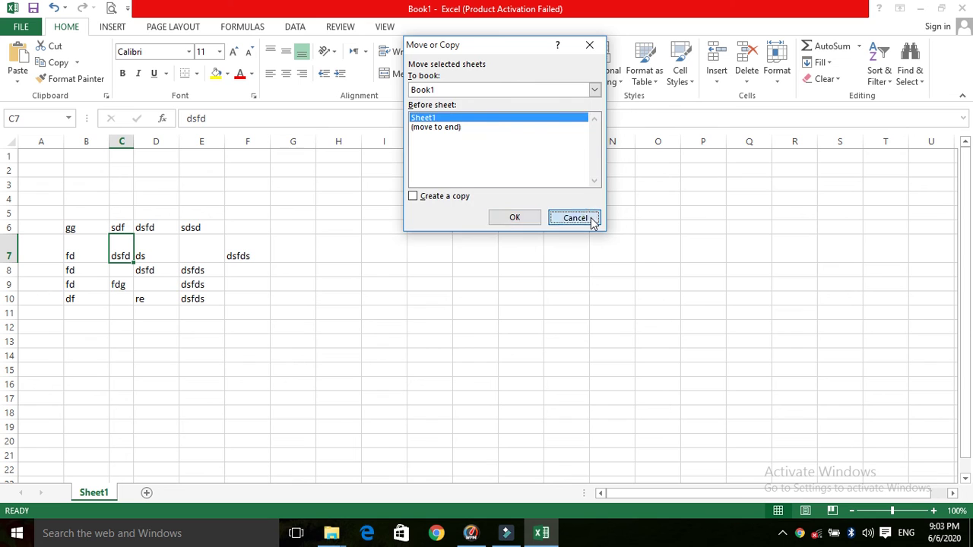